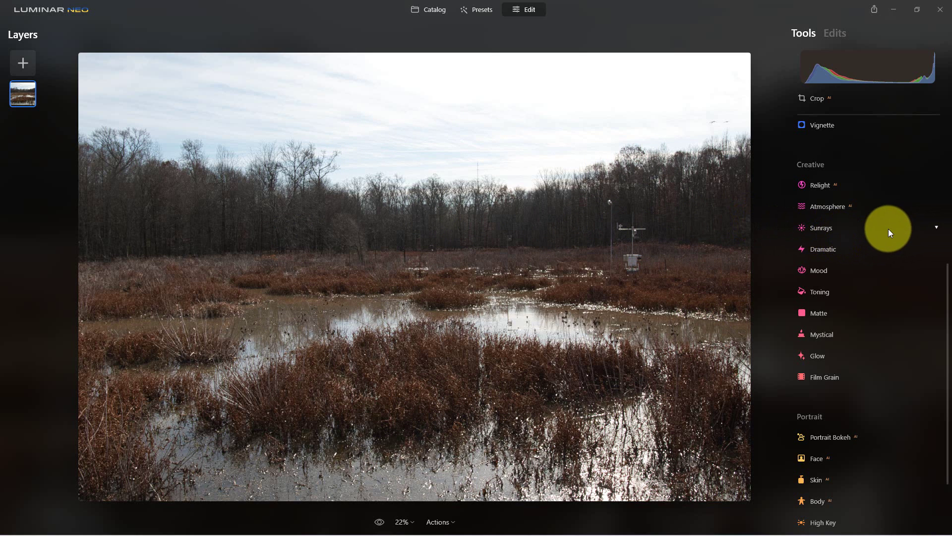
Set the overall Hue Shift in the Color tool's HSL settings to 32 and compare the photo with the original
{"action": "scroll", "coordinate": [886, 228], "scroll_direction": "up", "scroll_amount": 5}
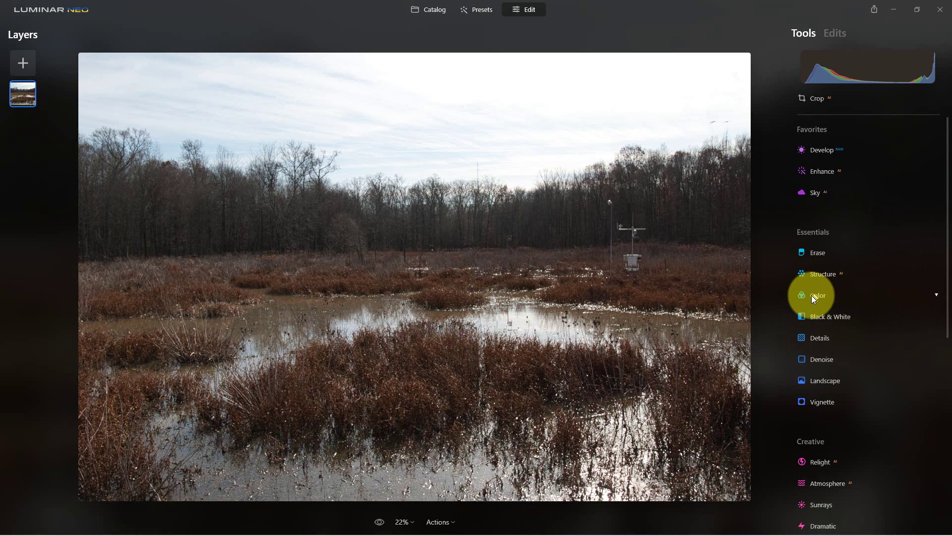
{"action": "left_click", "coordinate": [812, 295]}
{"action": "scroll", "coordinate": [843, 283], "scroll_direction": "down", "scroll_amount": 3}
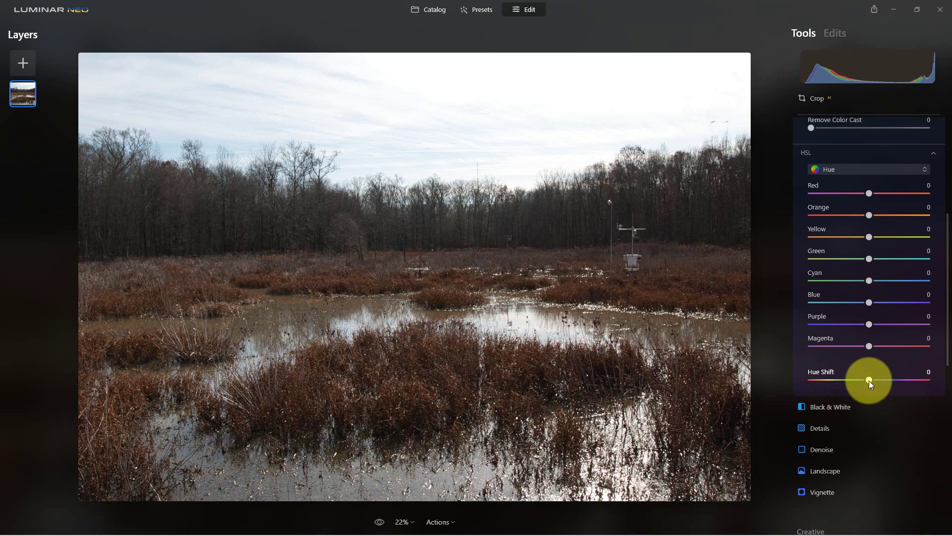
{"action": "mouse_move", "coordinate": [868, 380]}
{"action": "left_mouse_down"}
{"action": "mouse_move", "coordinate": [801, 380]}
{"action": "mouse_move", "coordinate": [945, 385]}
{"action": "mouse_move", "coordinate": [845, 377]}
{"action": "mouse_move", "coordinate": [853, 377]}
{"action": "left_mouse_up"}
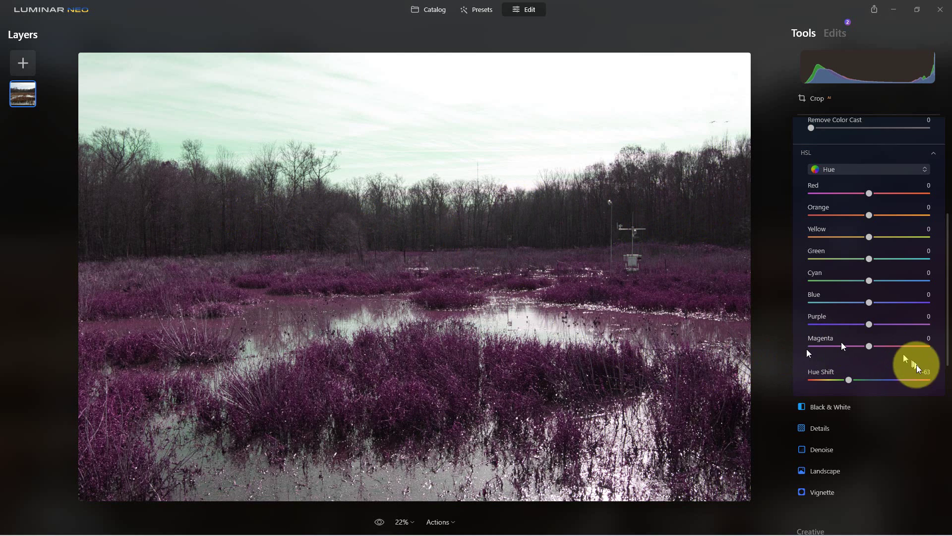
{"action": "left_click_drag", "start_coordinate": [849, 380], "coordinate": [880, 380]}
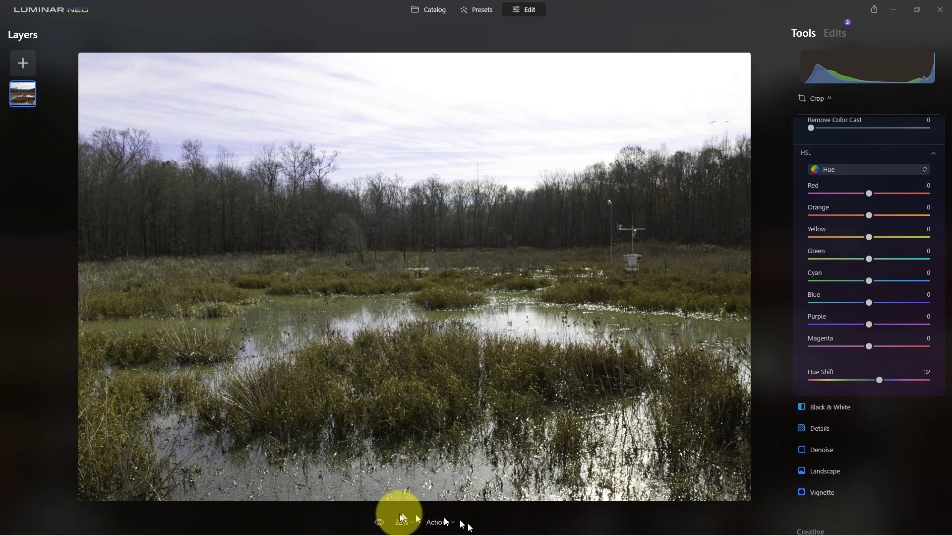
{"action": "left_click", "coordinate": [379, 523]}
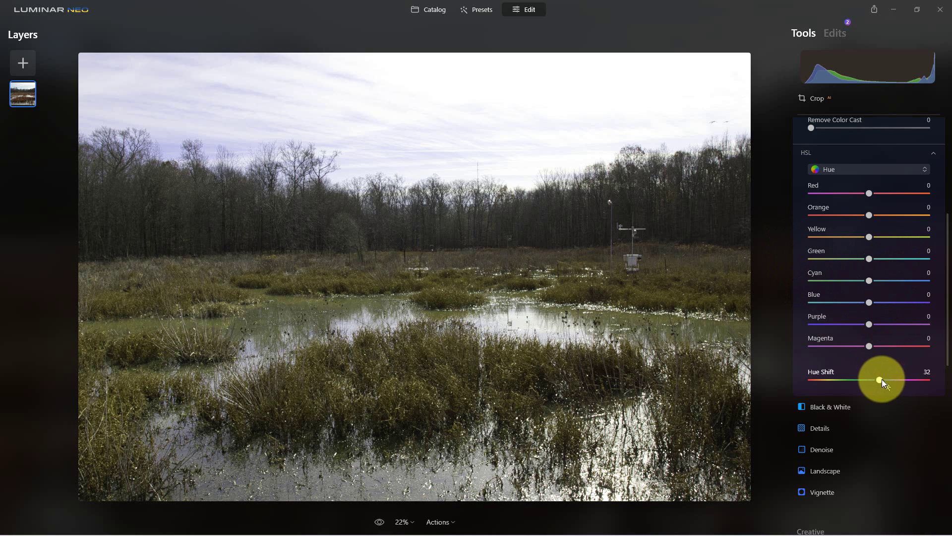
Fine-tune the Hue Shift to 37, comparing the recolored marsh with the original photo along the way
{"action": "left_click_drag", "start_coordinate": [880, 379], "coordinate": [875, 380]}
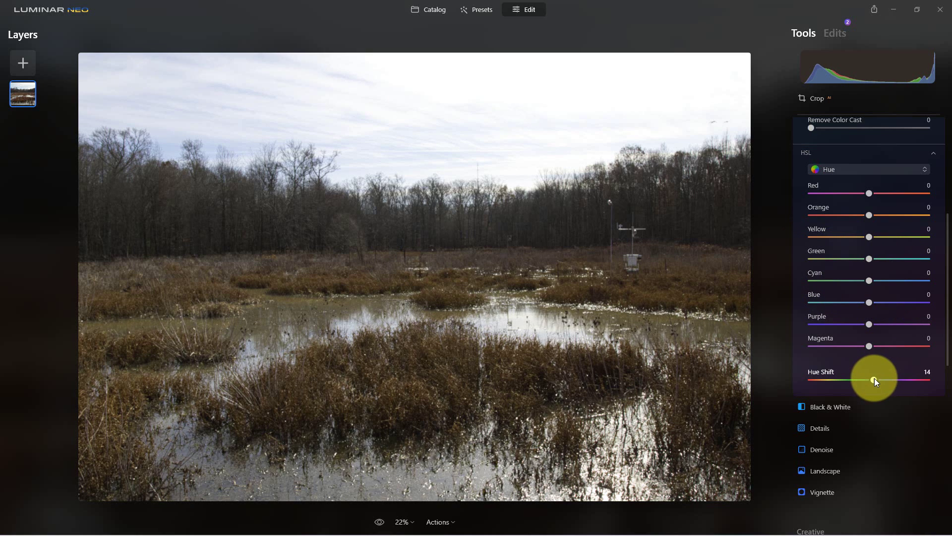
{"action": "left_click", "coordinate": [387, 525]}
{"action": "left_click", "coordinate": [380, 522]}
{"action": "left_click", "coordinate": [386, 524]}
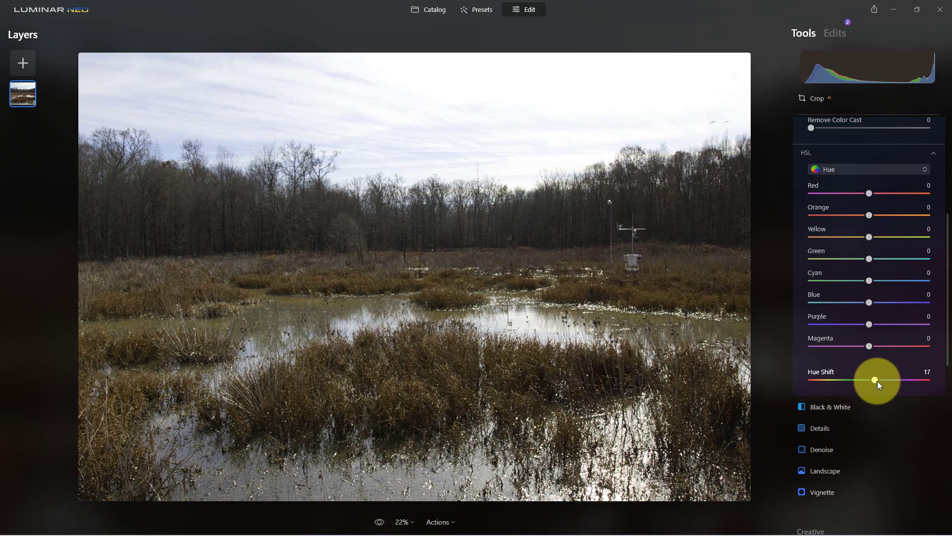
{"action": "left_click_drag", "start_coordinate": [875, 380], "coordinate": [882, 382]}
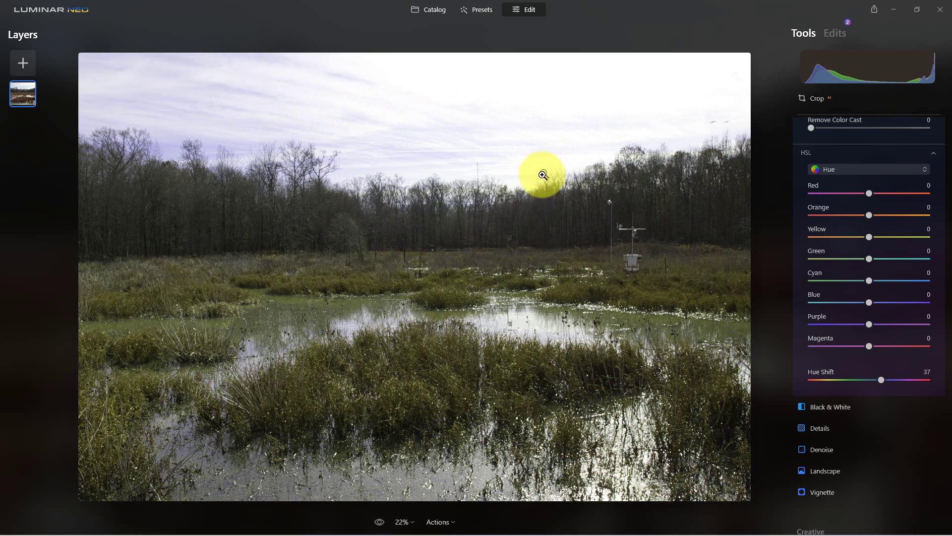
Replace the sky with IMG_0644 from the DTM collection and set its Vertical Position to -82
{"action": "scroll", "coordinate": [899, 255], "scroll_direction": "up", "scroll_amount": 3}
{"action": "scroll", "coordinate": [898, 256], "scroll_direction": "up", "scroll_amount": 2}
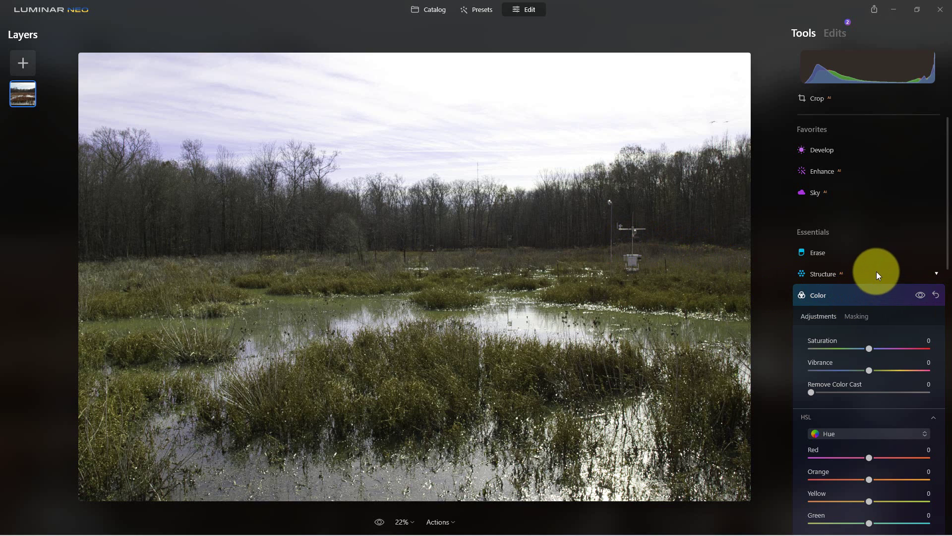
{"action": "left_click", "coordinate": [808, 193]}
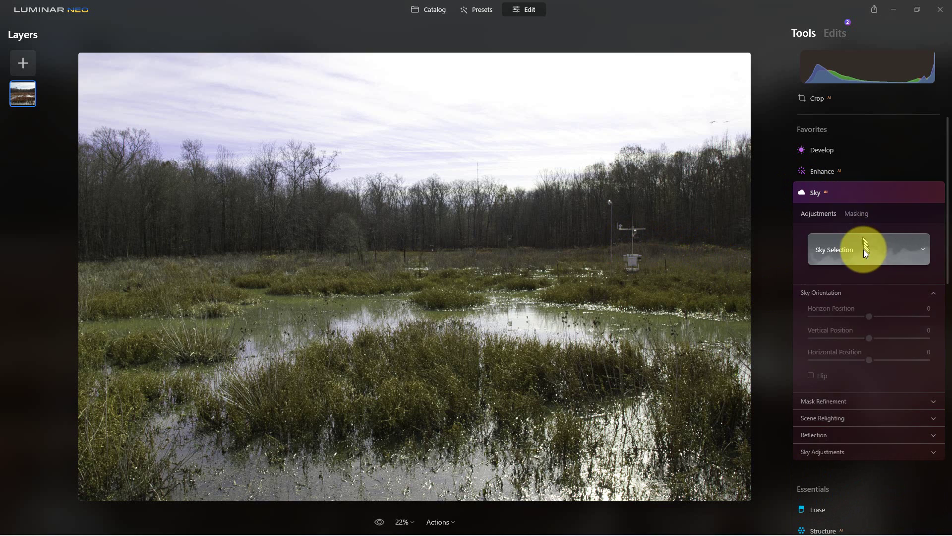
{"action": "left_click", "coordinate": [864, 249]}
{"action": "scroll", "coordinate": [857, 338], "scroll_direction": "down", "scroll_amount": 5}
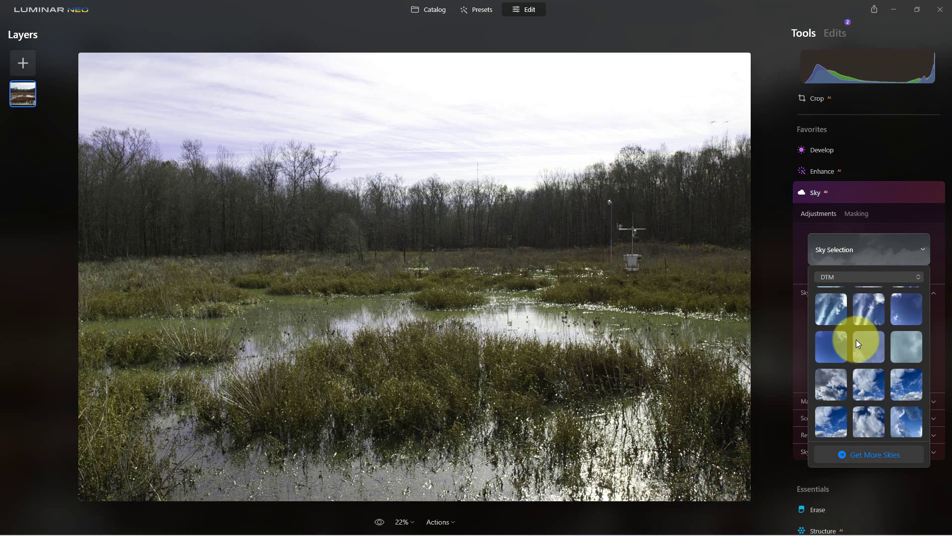
{"action": "scroll", "coordinate": [856, 335], "scroll_direction": "down", "scroll_amount": 5}
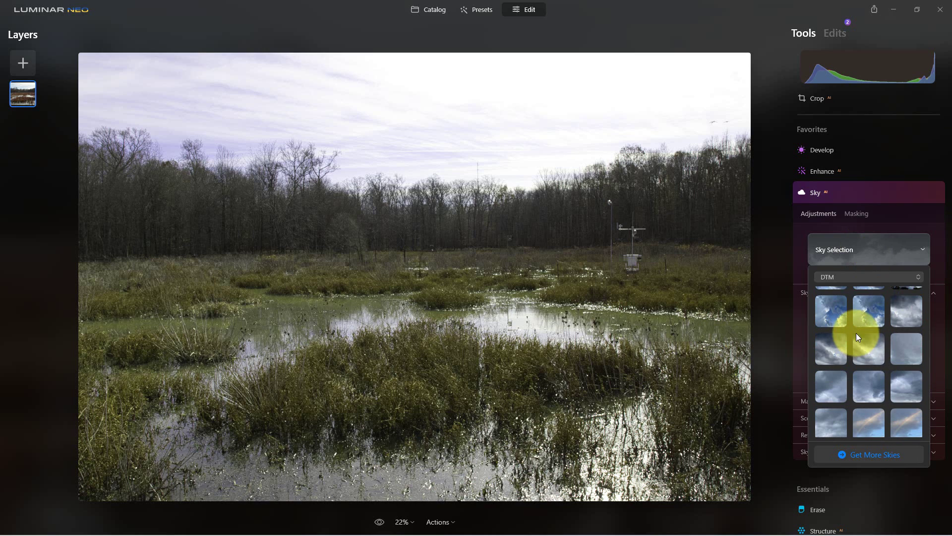
{"action": "scroll", "coordinate": [865, 334], "scroll_direction": "down", "scroll_amount": 4}
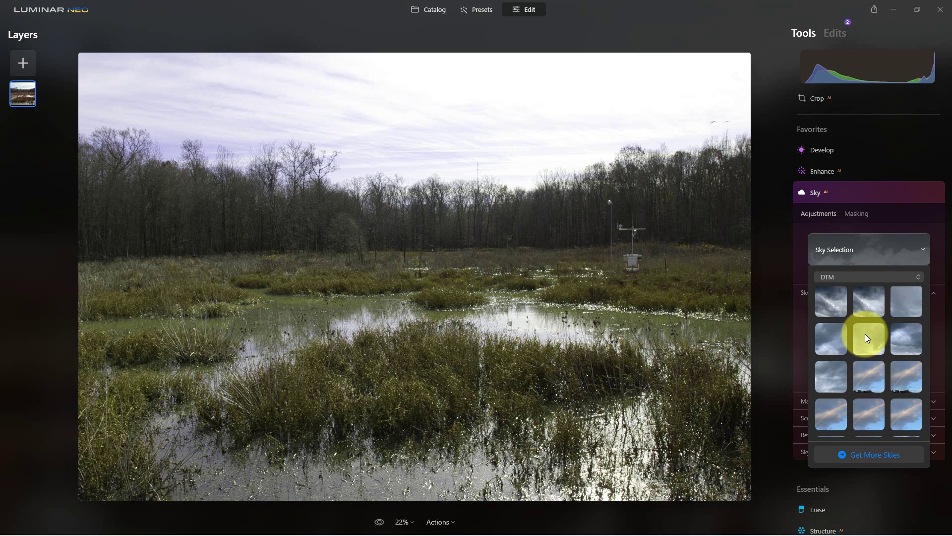
{"action": "scroll", "coordinate": [870, 329], "scroll_direction": "up", "scroll_amount": 2}
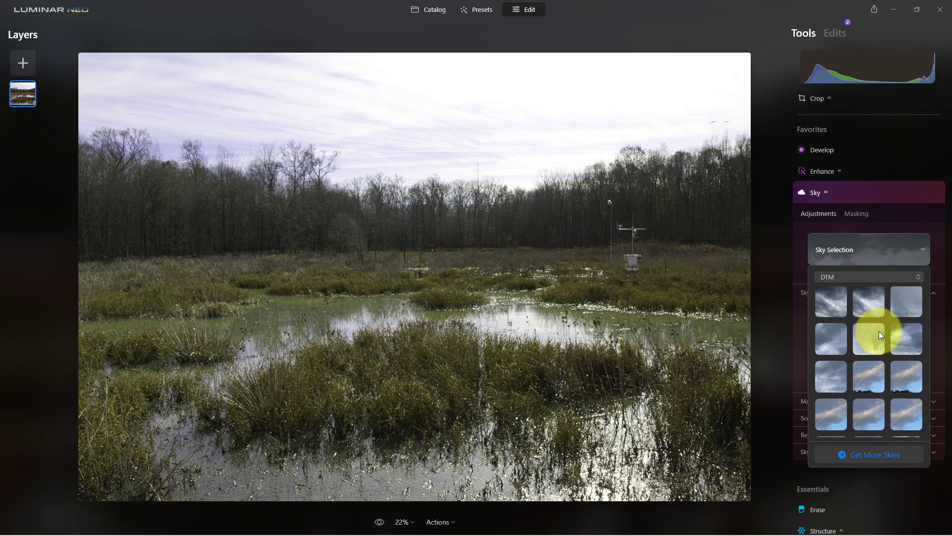
{"action": "left_click", "coordinate": [868, 327]}
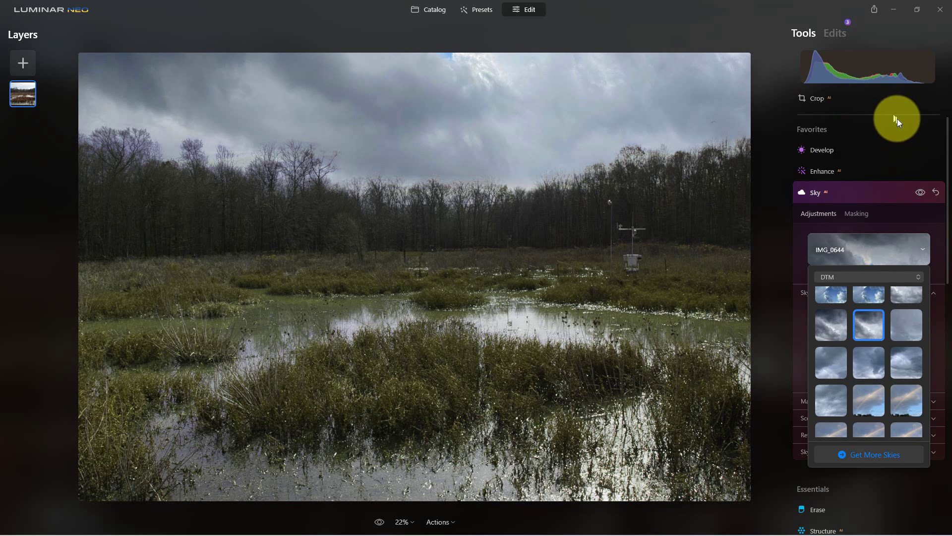
{"action": "left_click", "coordinate": [817, 215]}
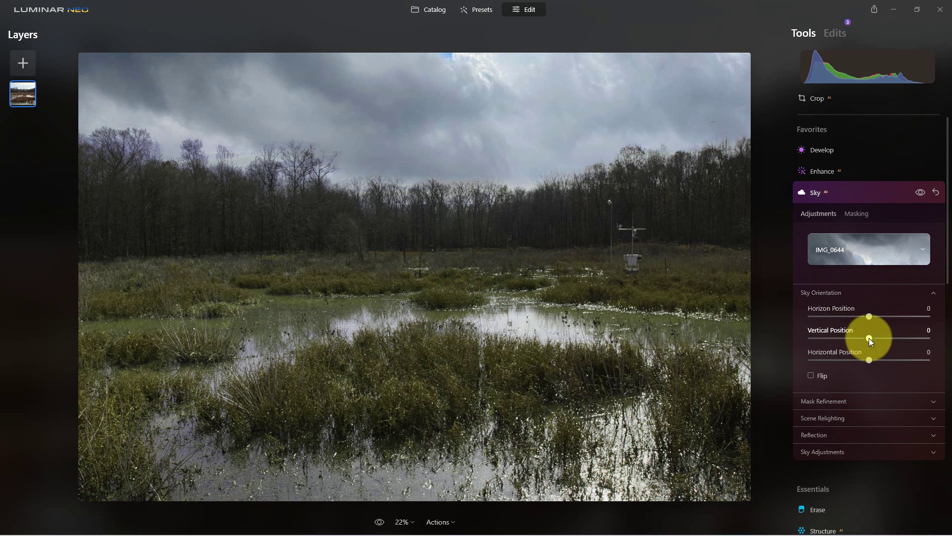
{"action": "left_click_drag", "start_coordinate": [871, 338], "coordinate": [821, 337]}
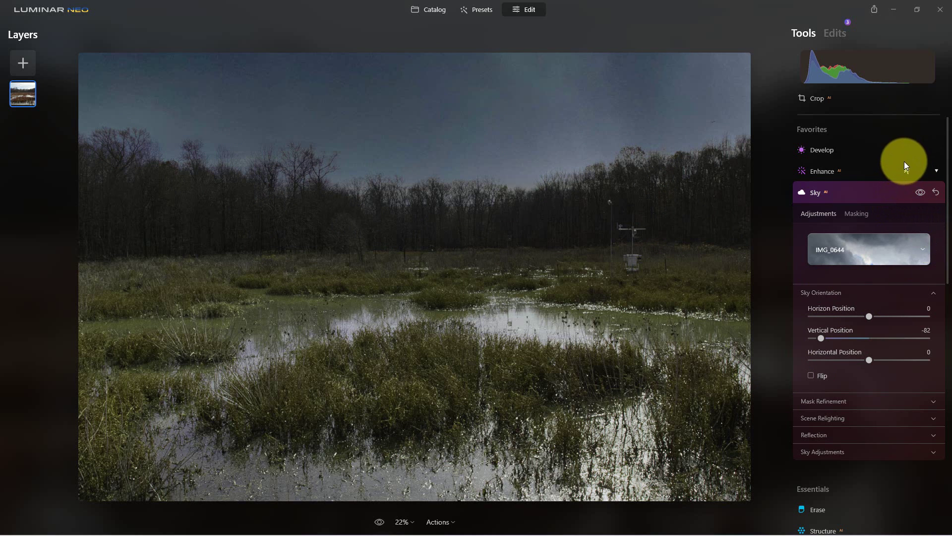
Relight the foreground with Brightness Near at 38 and Warmth Near at 32
{"action": "scroll", "coordinate": [904, 162], "scroll_direction": "down", "scroll_amount": 10}
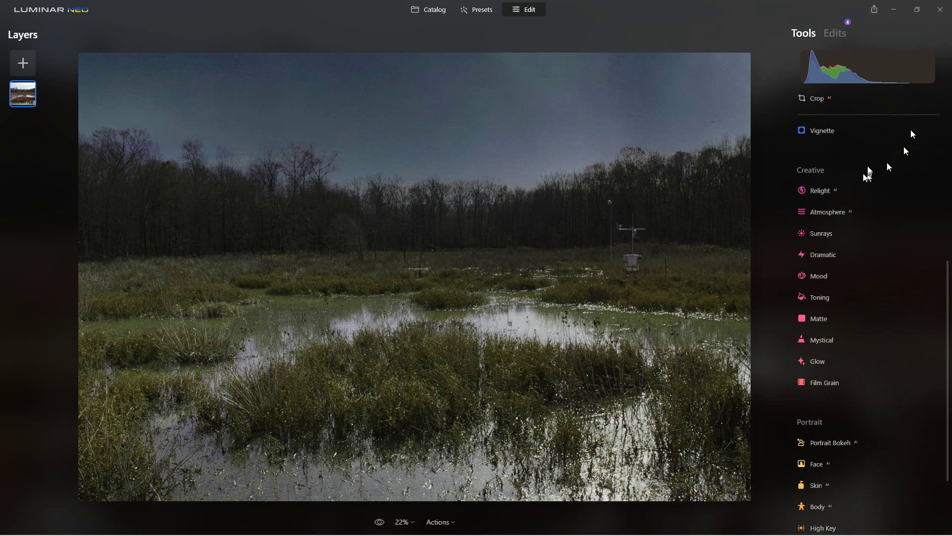
{"action": "left_click", "coordinate": [831, 191]}
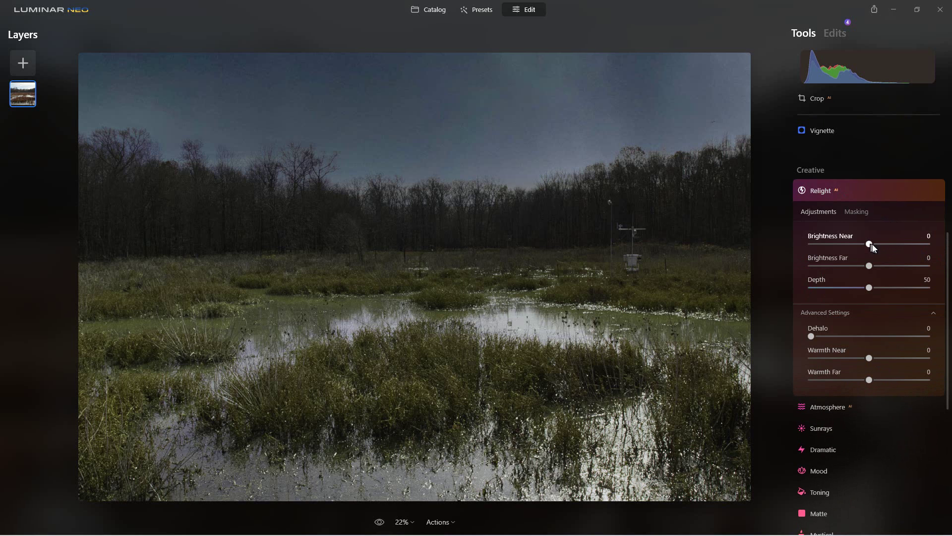
{"action": "left_click_drag", "start_coordinate": [874, 248], "coordinate": [908, 247]}
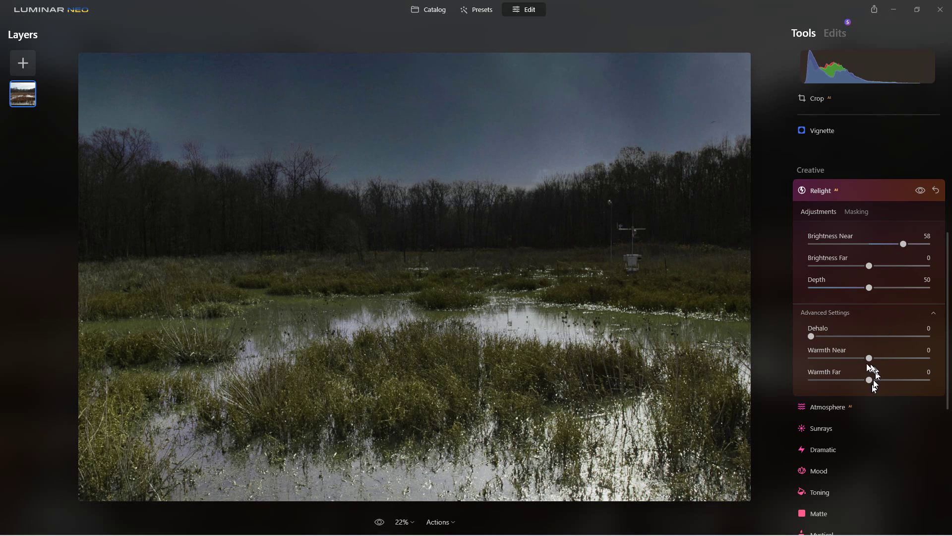
{"action": "left_click_drag", "start_coordinate": [869, 358], "coordinate": [902, 358]}
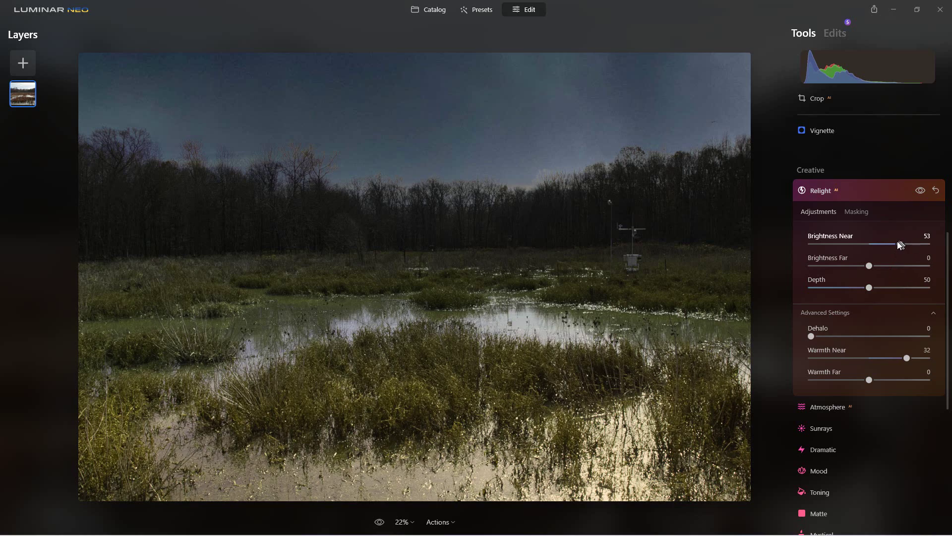
{"action": "left_click_drag", "start_coordinate": [901, 244], "coordinate": [893, 246]}
Compare the edited photo with the original and examine the image with and without the Relight effect
{"action": "left_click", "coordinate": [379, 522]}
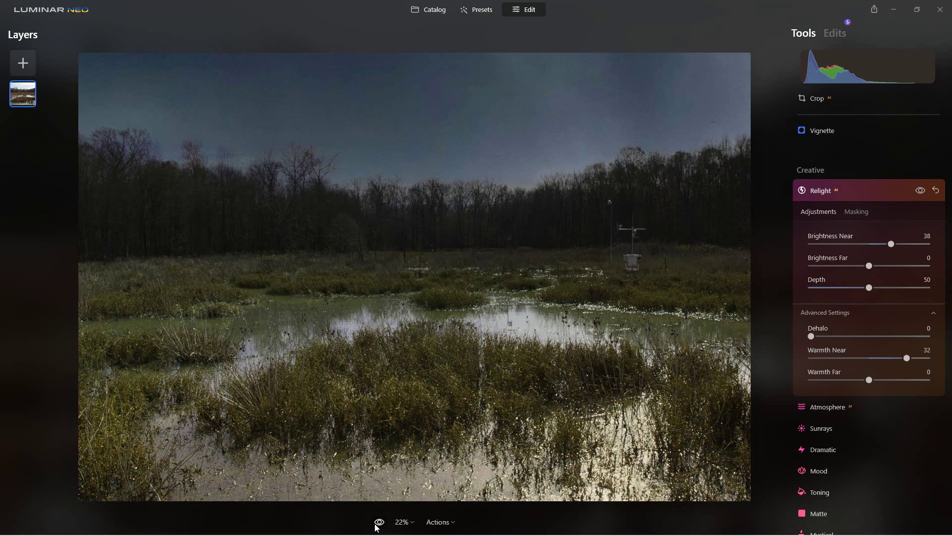
{"action": "left_click", "coordinate": [377, 526]}
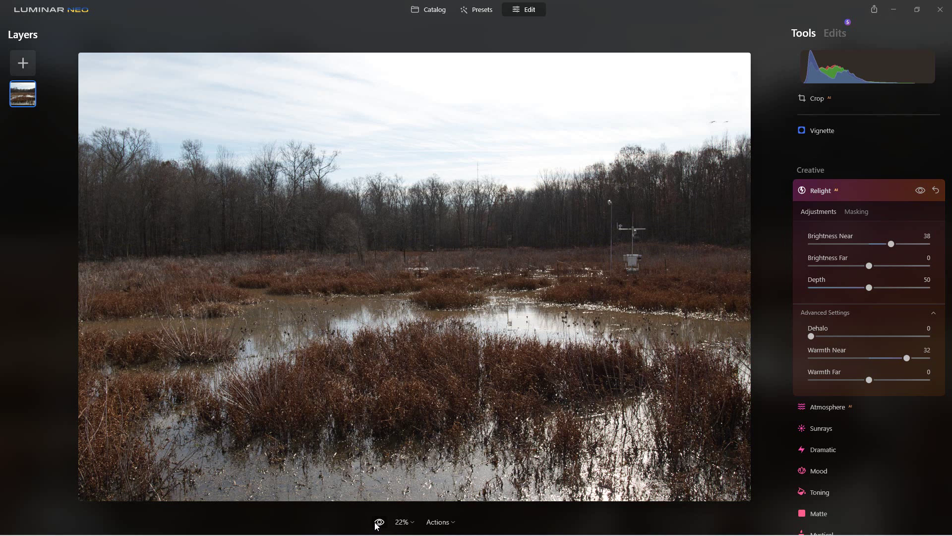
{"action": "left_click", "coordinate": [378, 524]}
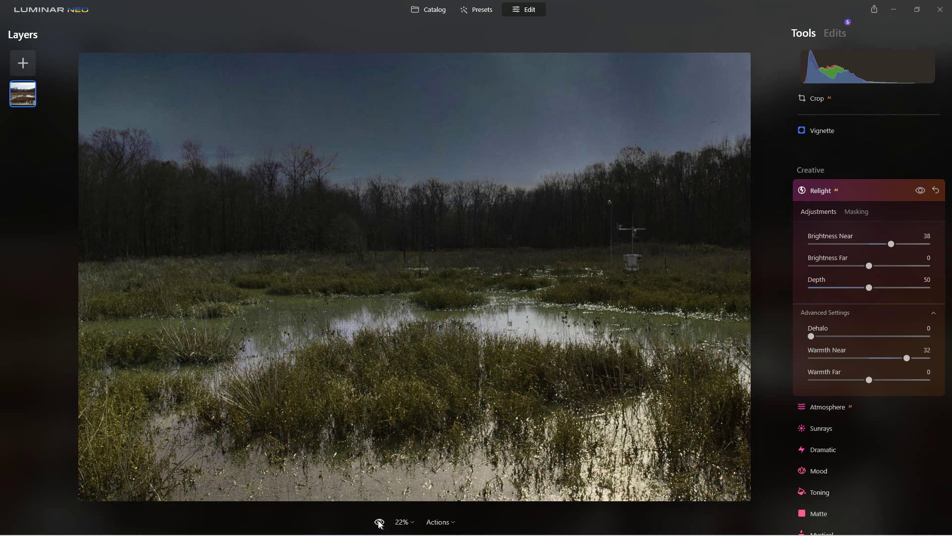
{"action": "left_click", "coordinate": [920, 190]}
{"action": "left_click", "coordinate": [921, 191]}
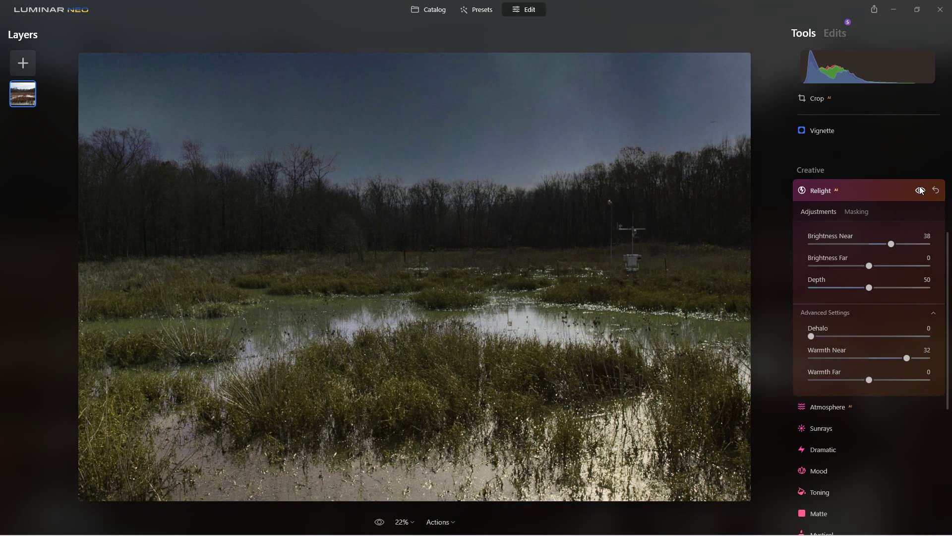
{"action": "left_click", "coordinate": [920, 189]}
{"action": "left_click", "coordinate": [920, 189]}
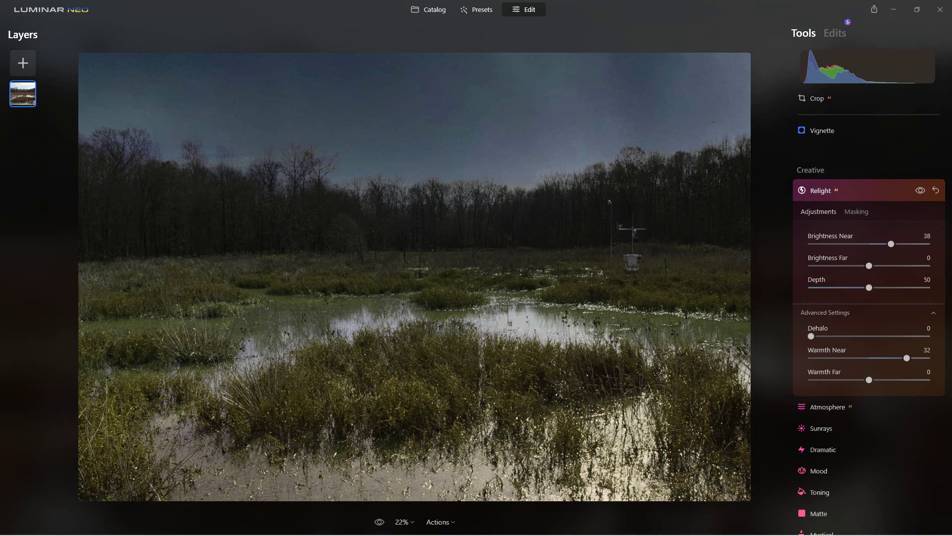
{"action": "left_click", "coordinate": [380, 523]}
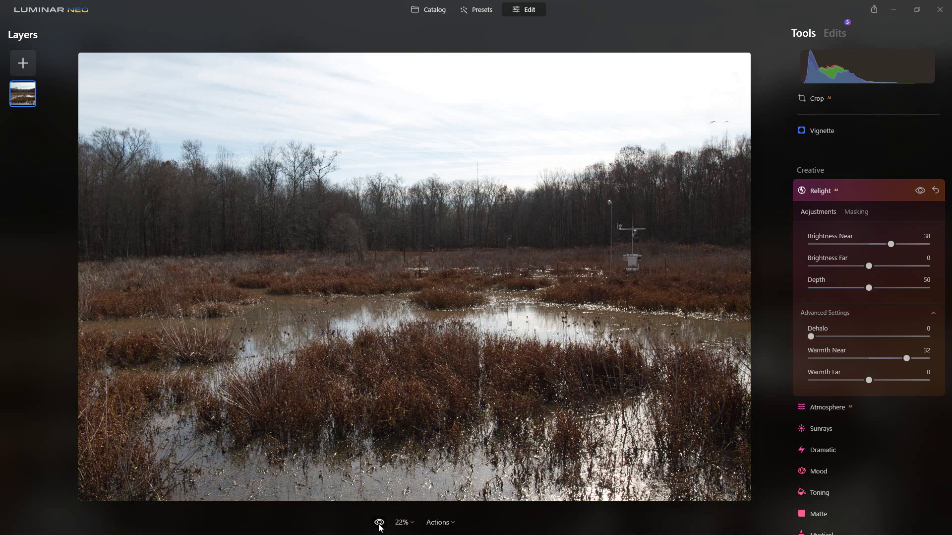
{"action": "left_click", "coordinate": [379, 523]}
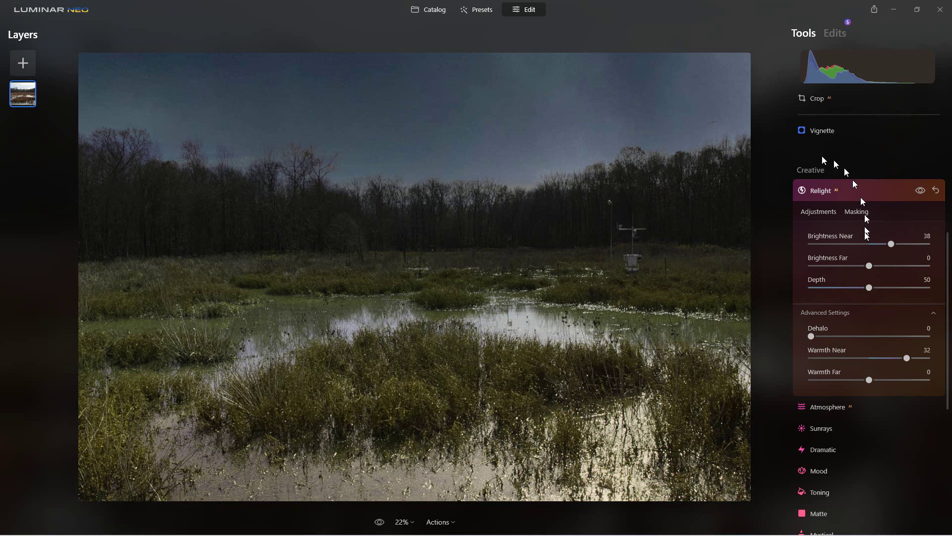
Add Fog with the Atmosphere tool at Amount 58 and Depth 59, and compare the result with the original
{"action": "scroll", "coordinate": [865, 221], "scroll_direction": "down", "scroll_amount": 3}
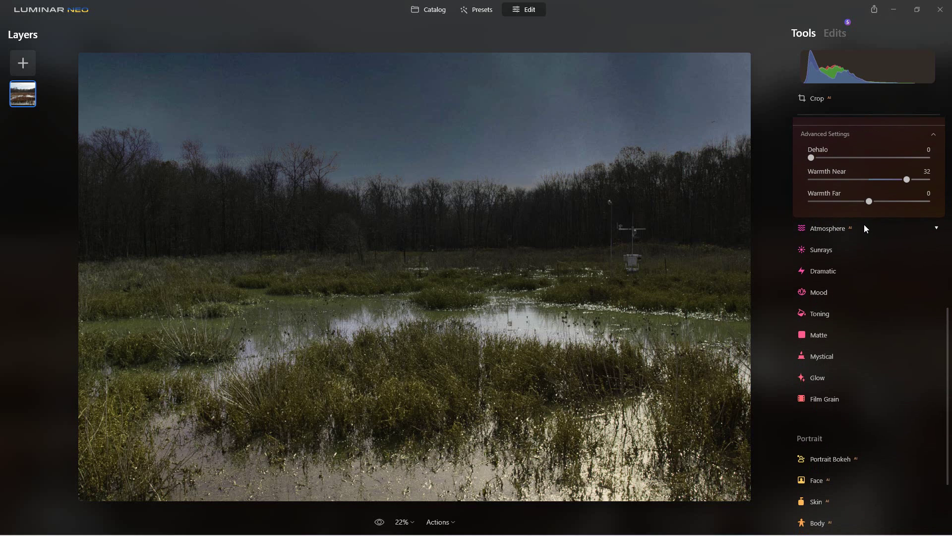
{"action": "left_click", "coordinate": [844, 227]}
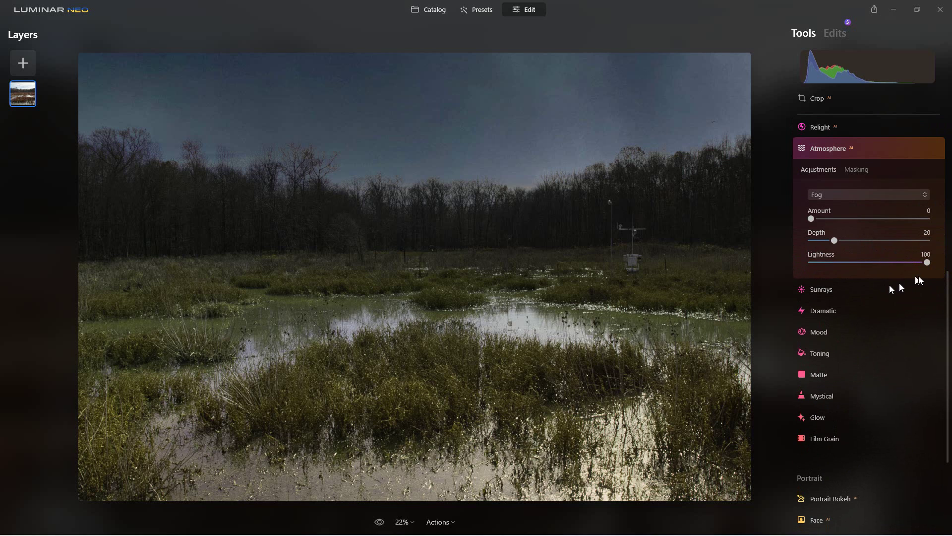
{"action": "left_click", "coordinate": [870, 194]}
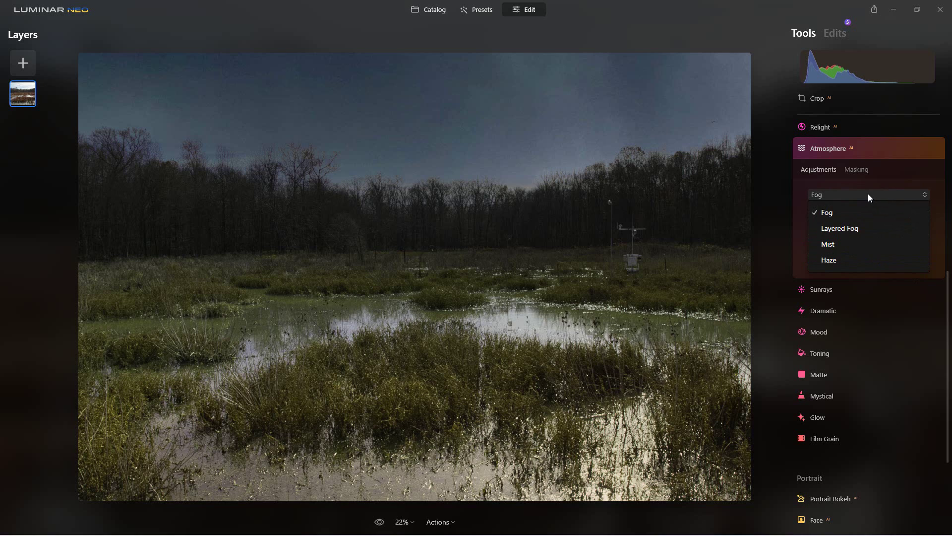
{"action": "left_click", "coordinate": [870, 197]}
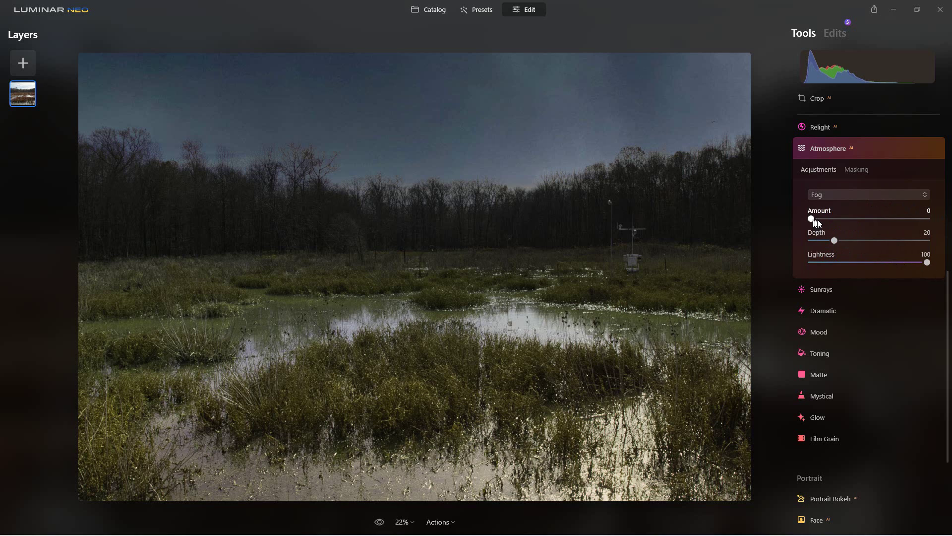
{"action": "left_click_drag", "start_coordinate": [817, 223], "coordinate": [867, 242]}
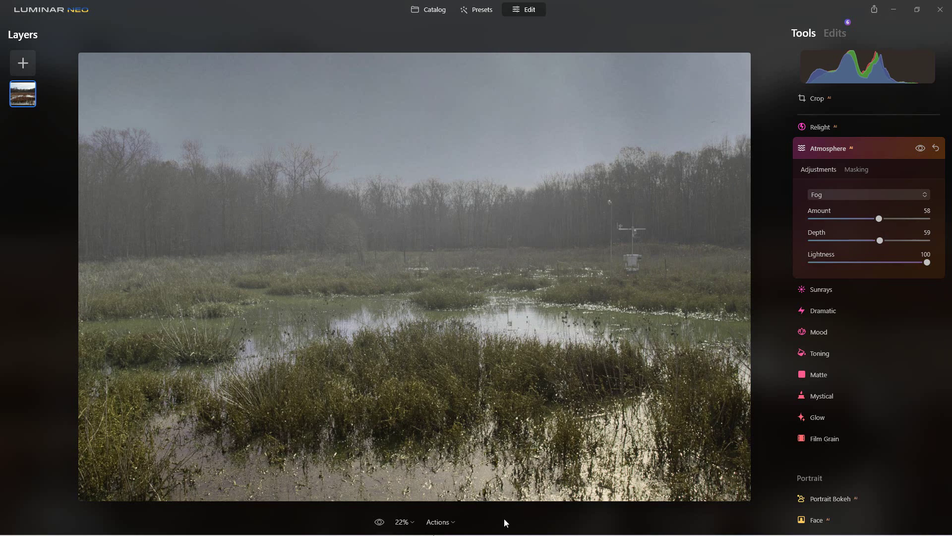
{"action": "left_click", "coordinate": [381, 523]}
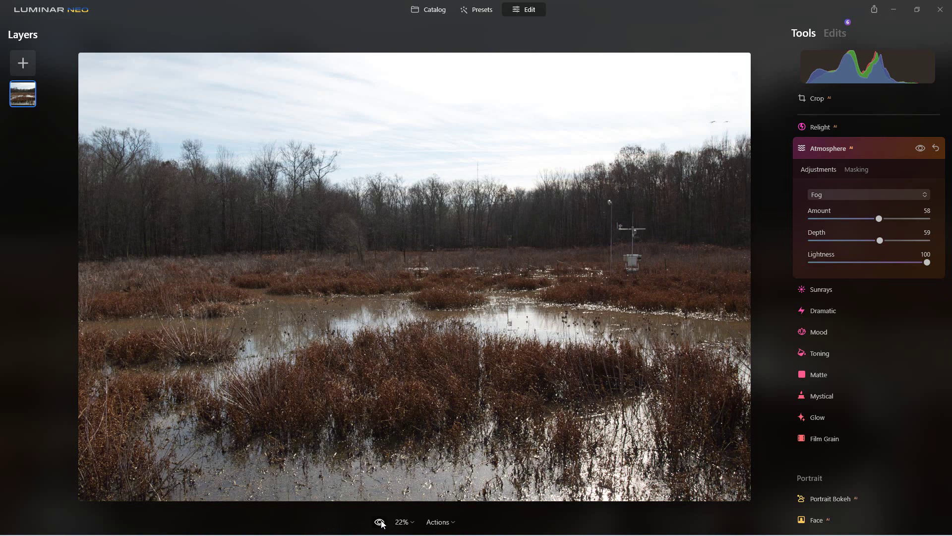
{"action": "left_click", "coordinate": [381, 522]}
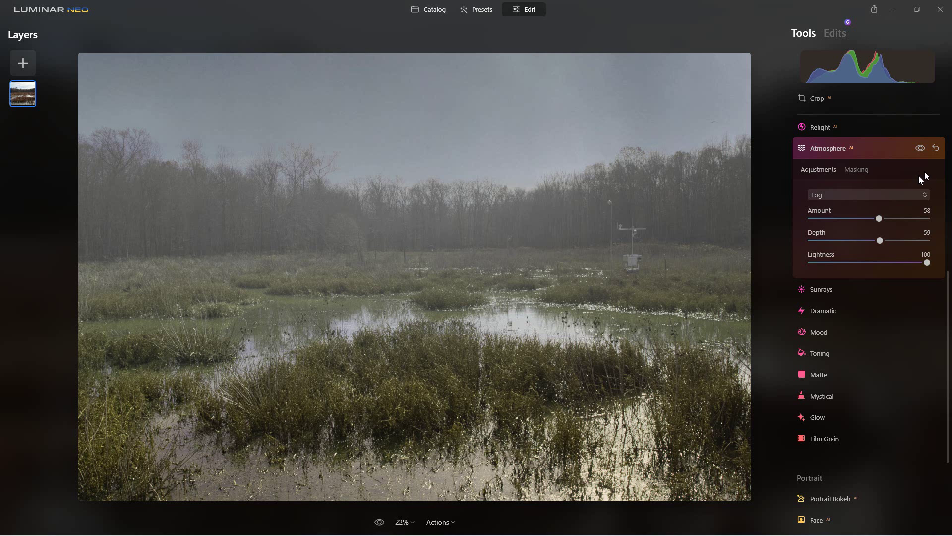
Check the image with and without the fog, and set the fog Amount to 42 with Lightness at 100
{"action": "left_click", "coordinate": [923, 151]}
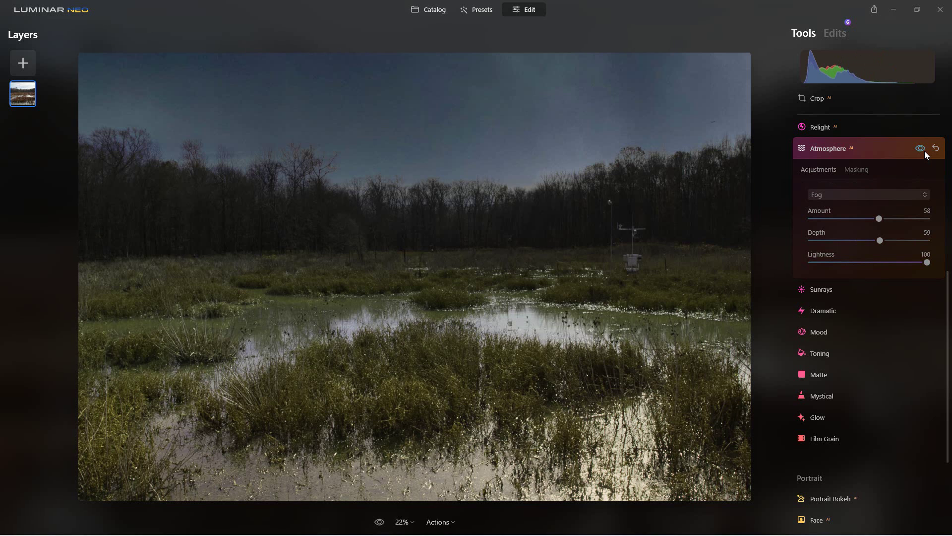
{"action": "left_click", "coordinate": [924, 151]}
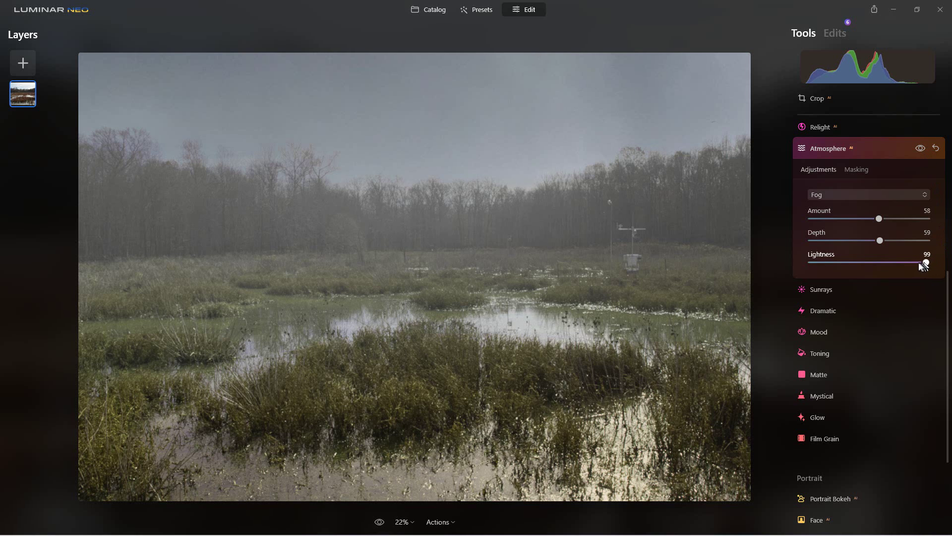
{"action": "left_click_drag", "start_coordinate": [921, 267], "coordinate": [891, 269]}
{"action": "left_click_drag", "start_coordinate": [886, 267], "coordinate": [925, 263]}
{"action": "left_click_drag", "start_coordinate": [878, 218], "coordinate": [861, 219]}
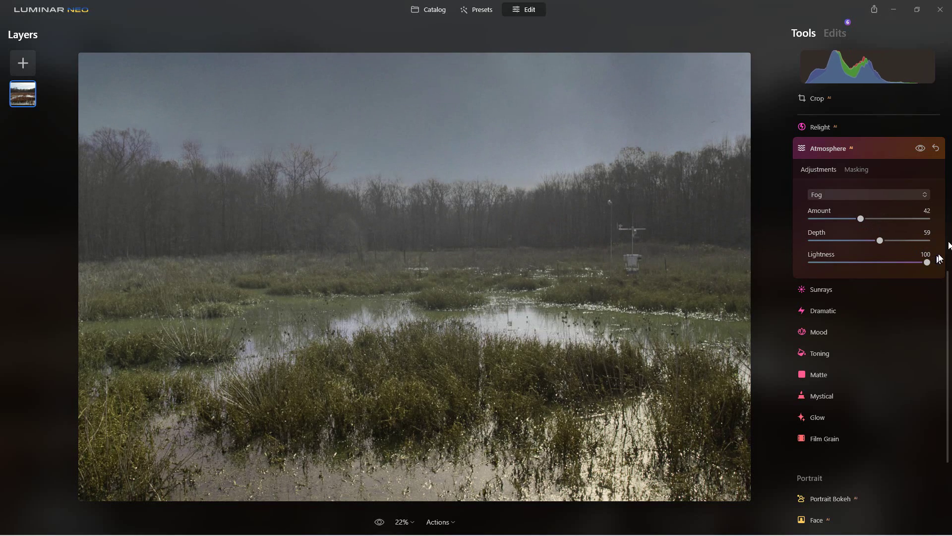
Compare the image with and without the Atmosphere effect to judge the lighter fog
{"action": "left_click_drag", "start_coordinate": [920, 150], "coordinate": [921, 149]}
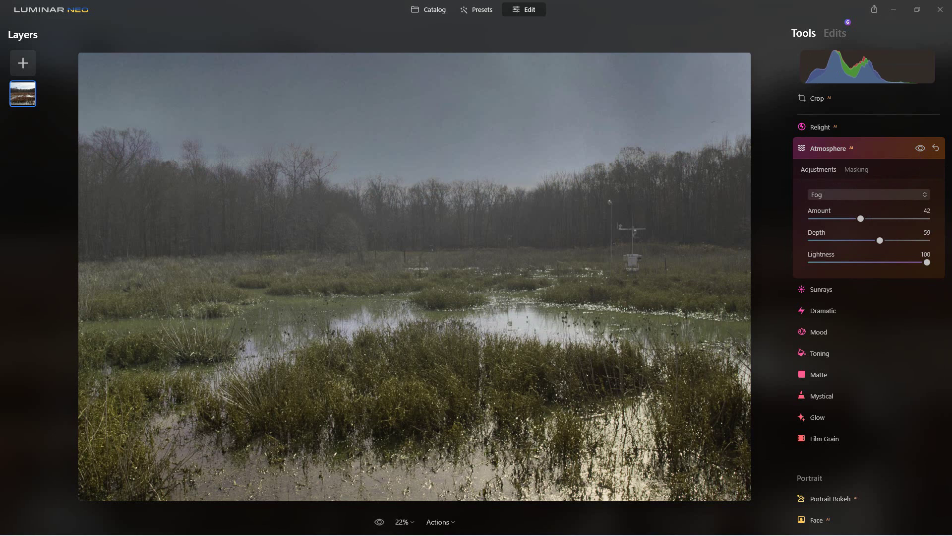
{"action": "left_click", "coordinate": [918, 148]}
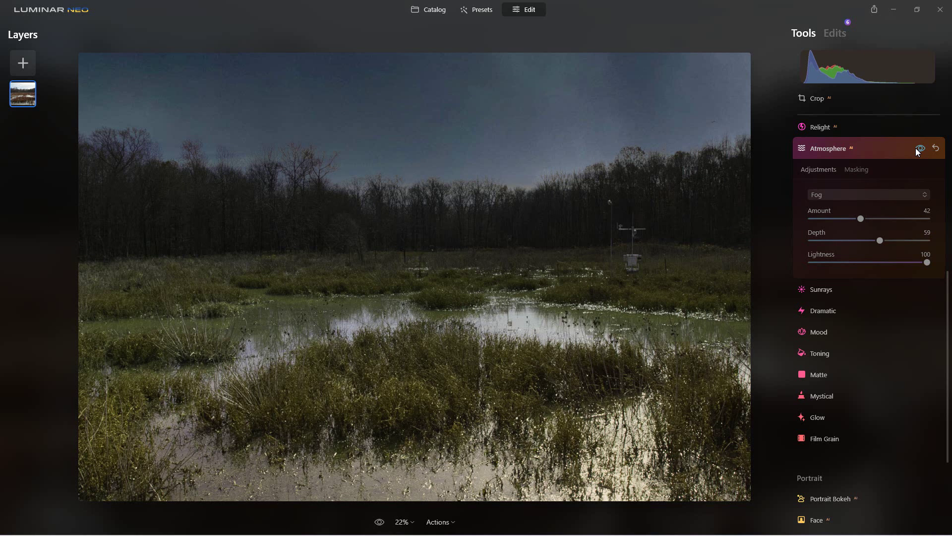
{"action": "left_click", "coordinate": [916, 149]}
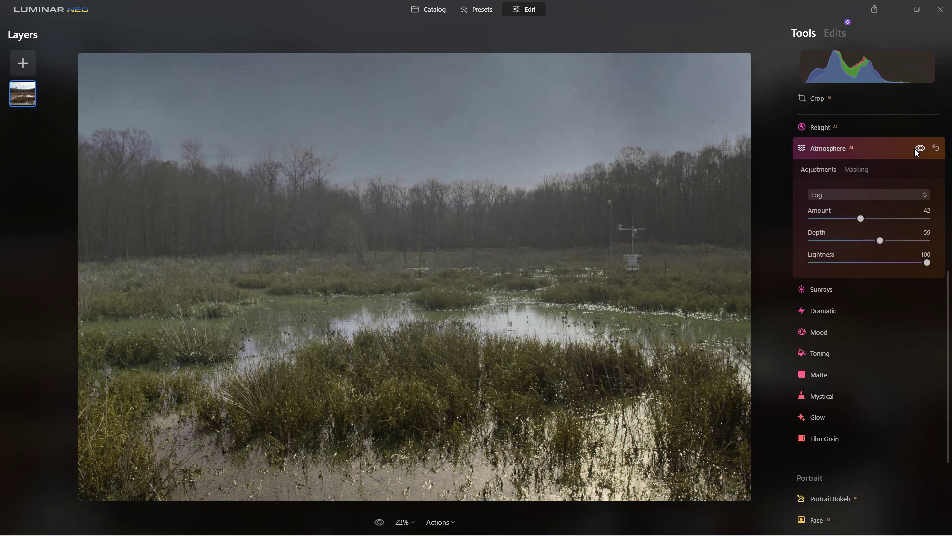
{"action": "left_click", "coordinate": [916, 149]}
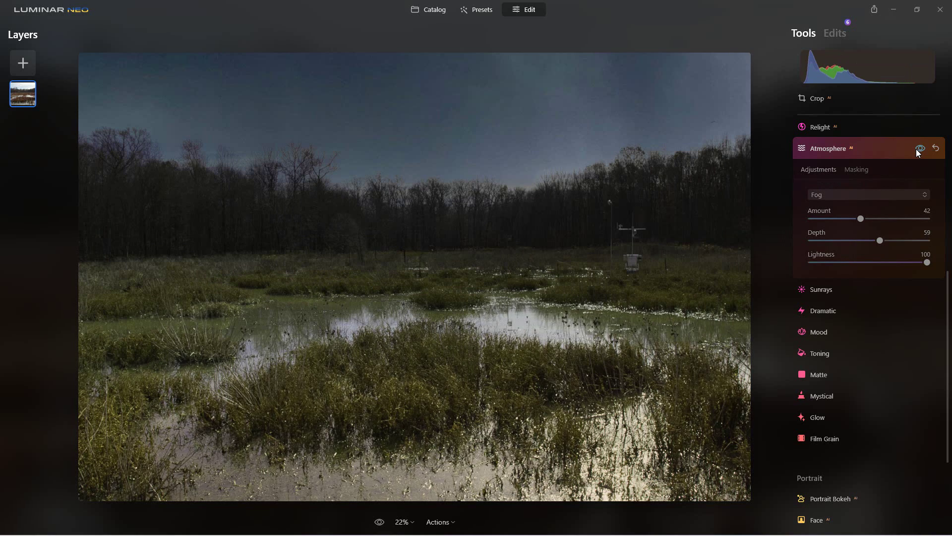
{"action": "left_click", "coordinate": [915, 148]}
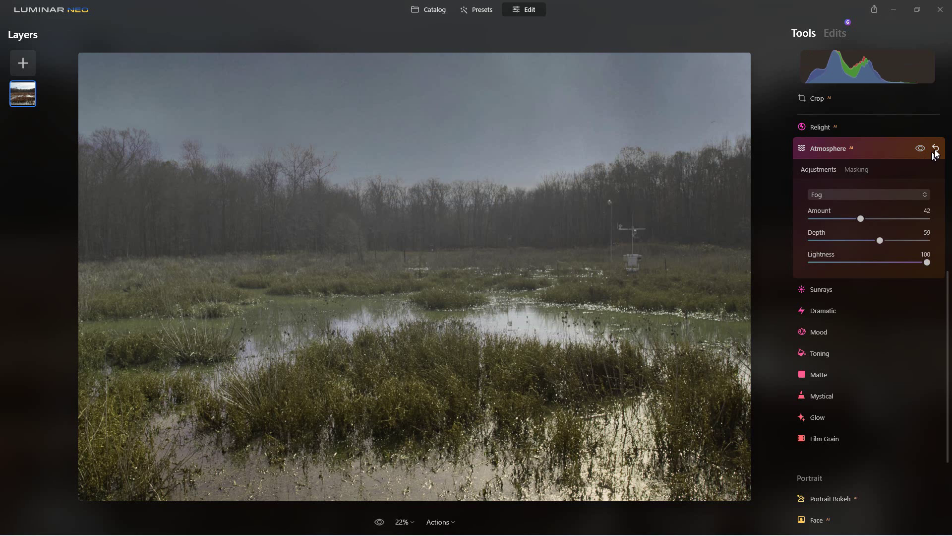
Reset the Atmosphere fog and try Layered Fog with Amount 70 and Depth 66
{"action": "left_click", "coordinate": [936, 149]}
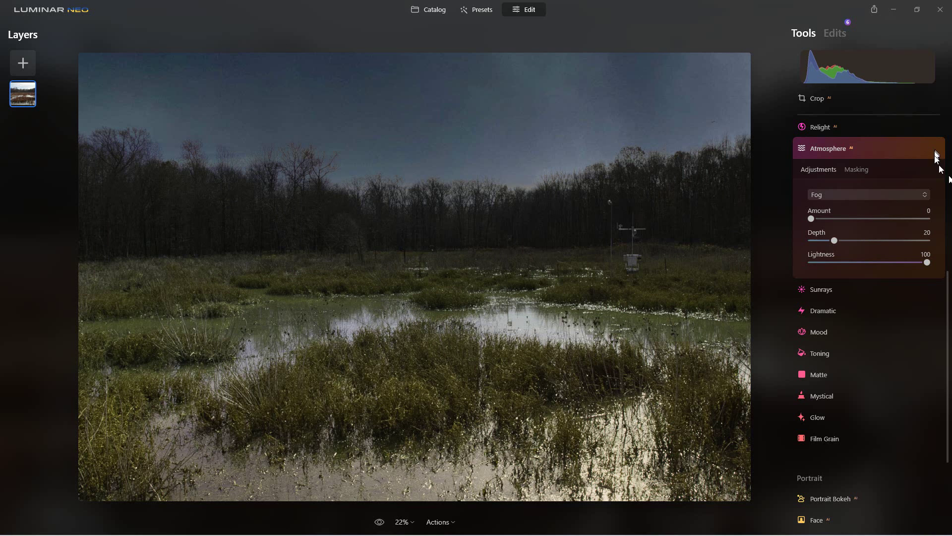
{"action": "left_click", "coordinate": [886, 195]}
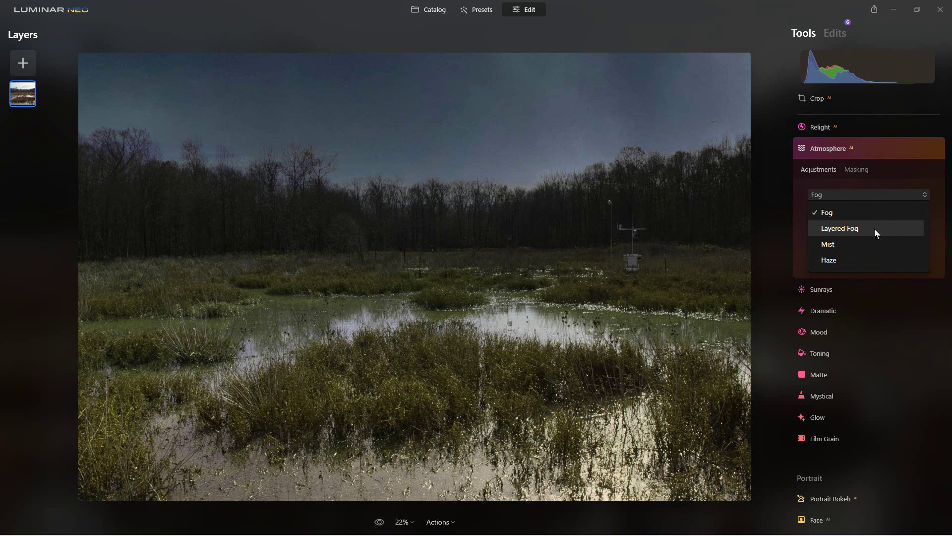
{"action": "left_click", "coordinate": [873, 229]}
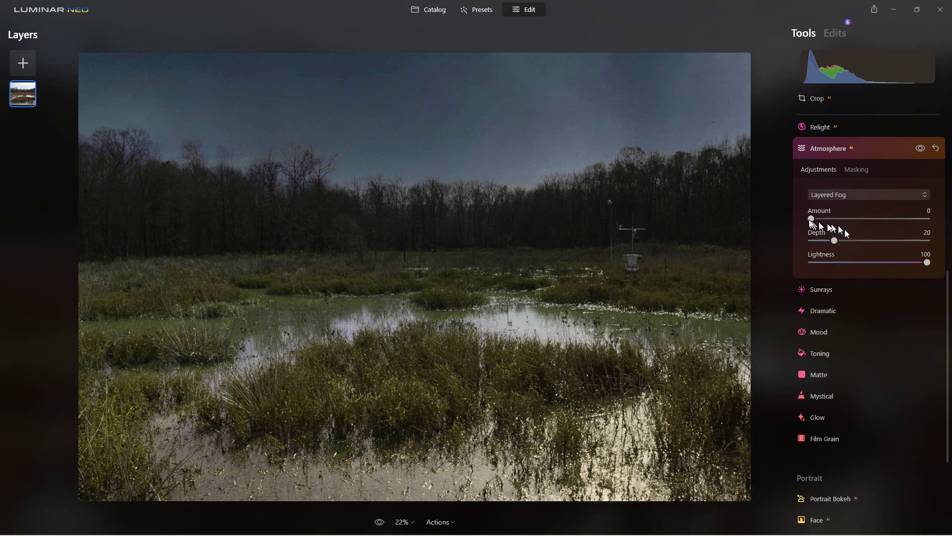
{"action": "left_click_drag", "start_coordinate": [818, 221], "coordinate": [894, 227]}
{"action": "left_click_drag", "start_coordinate": [836, 242], "coordinate": [886, 250]}
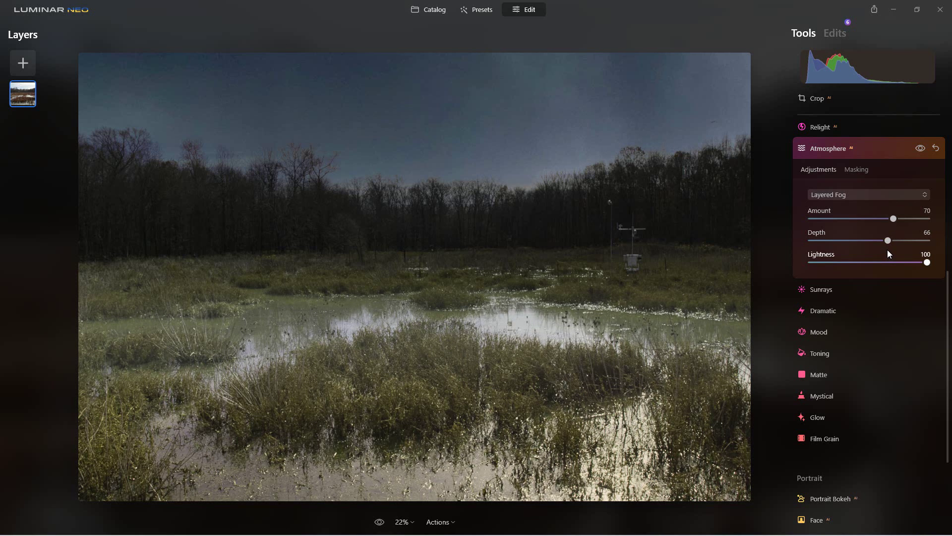
Reset the applied Layered Fog effect in the photo's list of edits and return to the tools
{"action": "left_click", "coordinate": [929, 152]}
{"action": "left_click", "coordinate": [839, 150]}
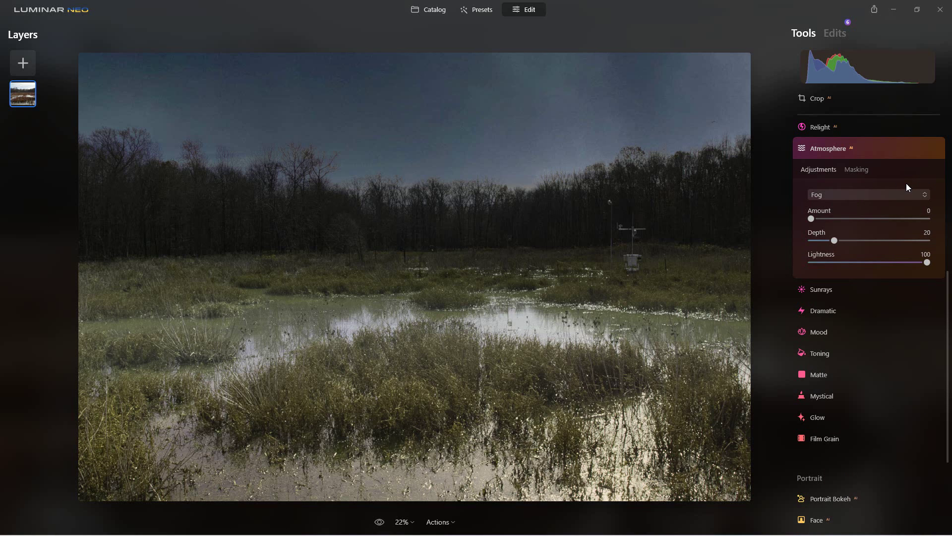
{"action": "left_click", "coordinate": [844, 38]}
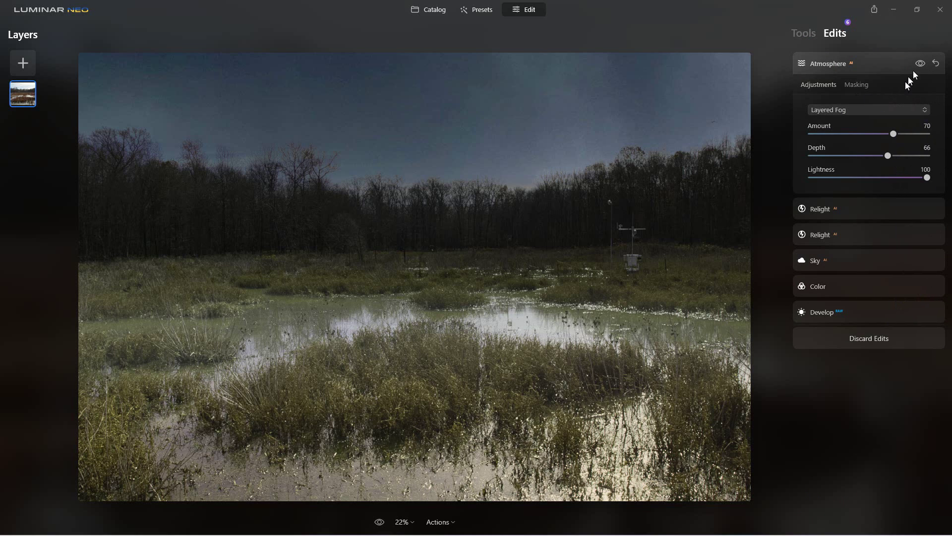
{"action": "left_click", "coordinate": [936, 63]}
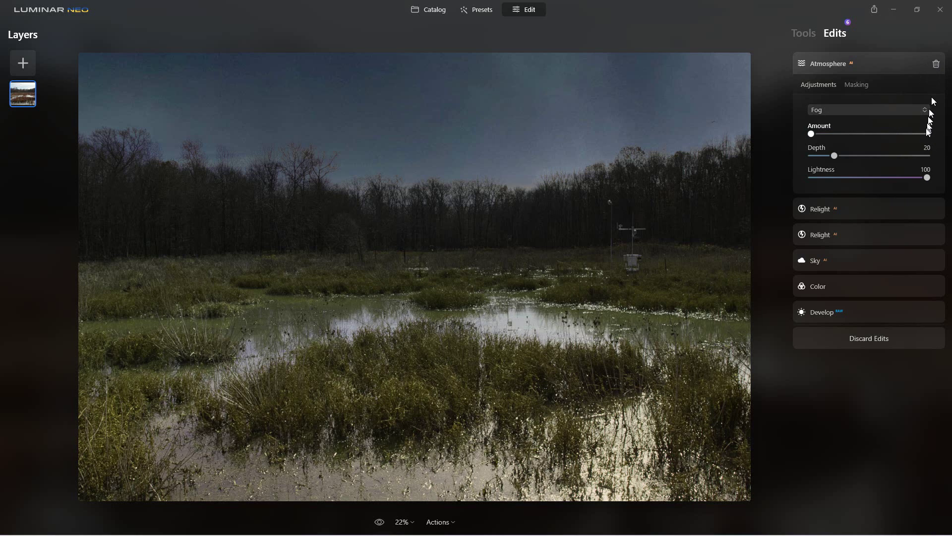
{"action": "left_click", "coordinate": [813, 34]}
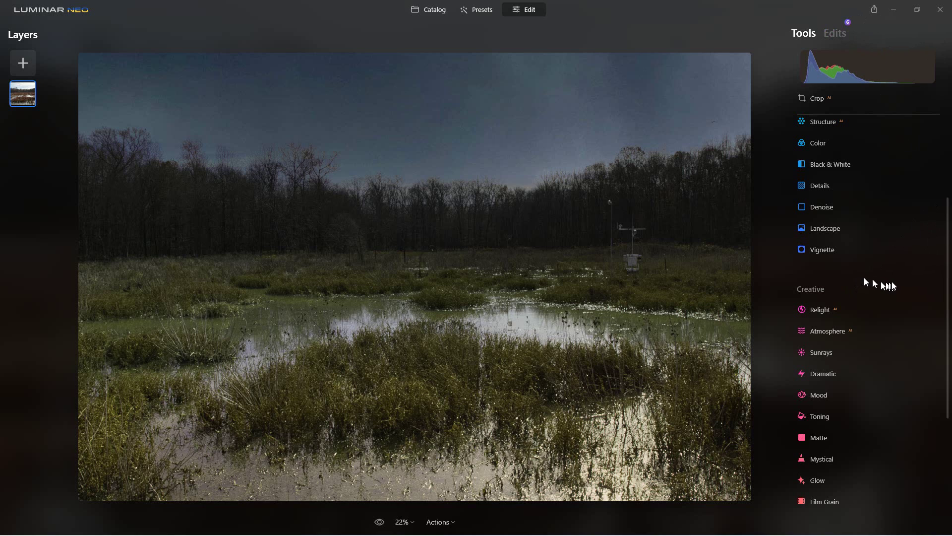
Apply Atmosphere Fog with Amount 45 and Depth 21, and compare the image with and without the effect
{"action": "left_click", "coordinate": [828, 330]}
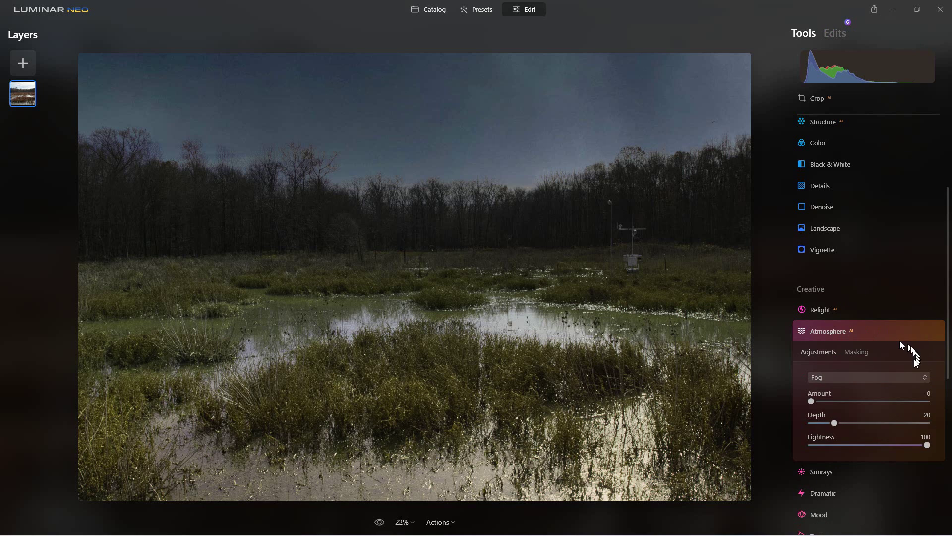
{"action": "left_click_drag", "start_coordinate": [810, 400], "coordinate": [835, 428]}
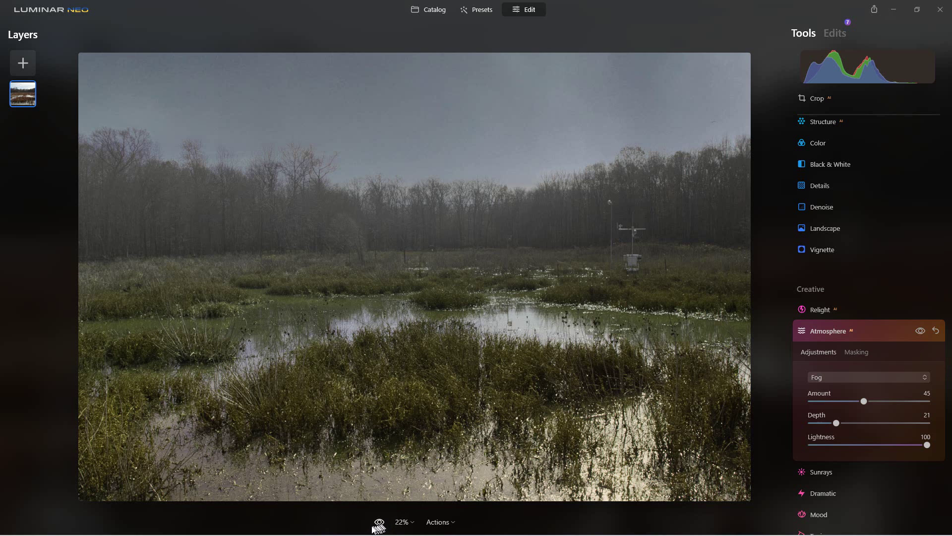
{"action": "left_click", "coordinate": [921, 331]}
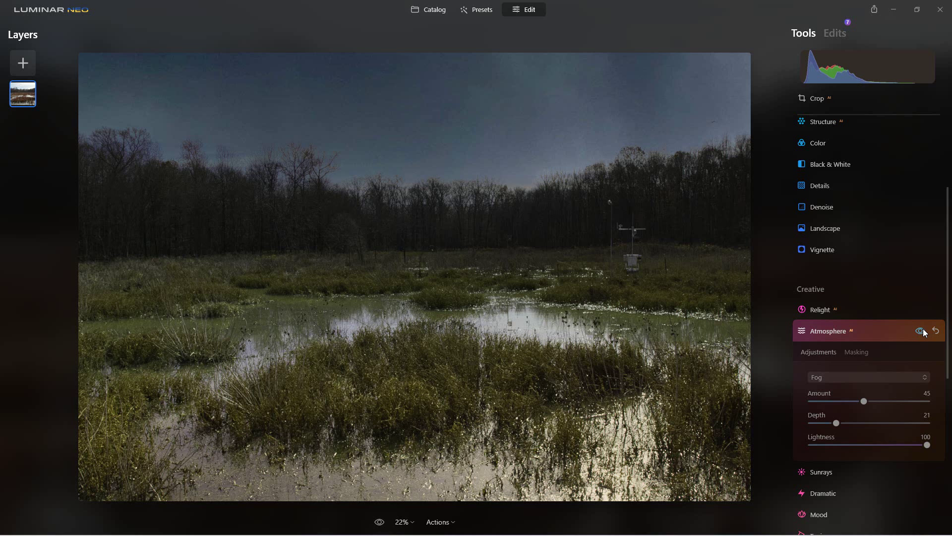
{"action": "left_click", "coordinate": [922, 332]}
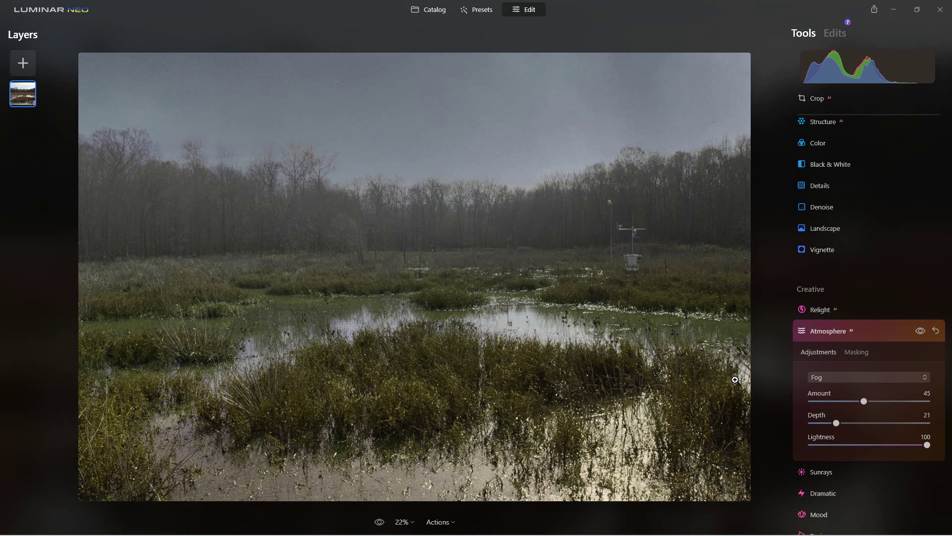
{"action": "left_click", "coordinate": [921, 332]}
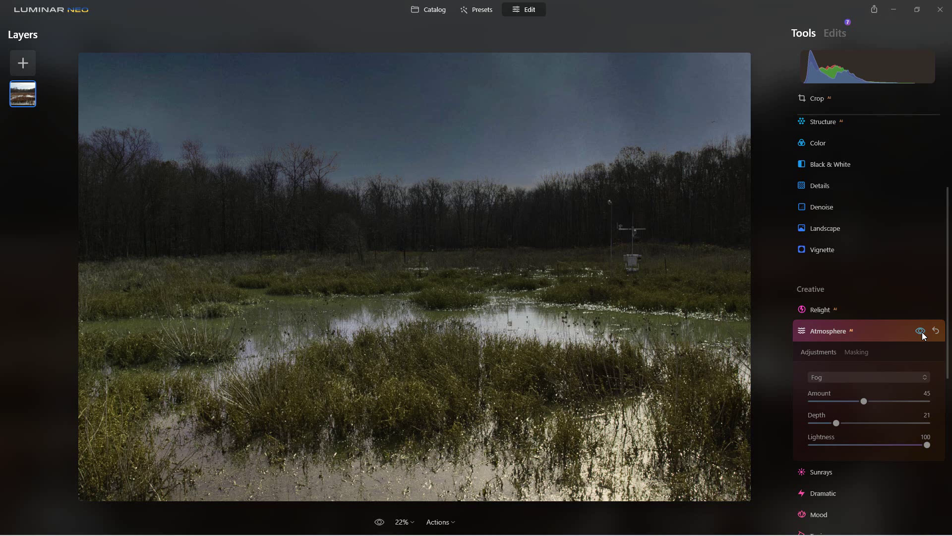
{"action": "left_click", "coordinate": [922, 333]}
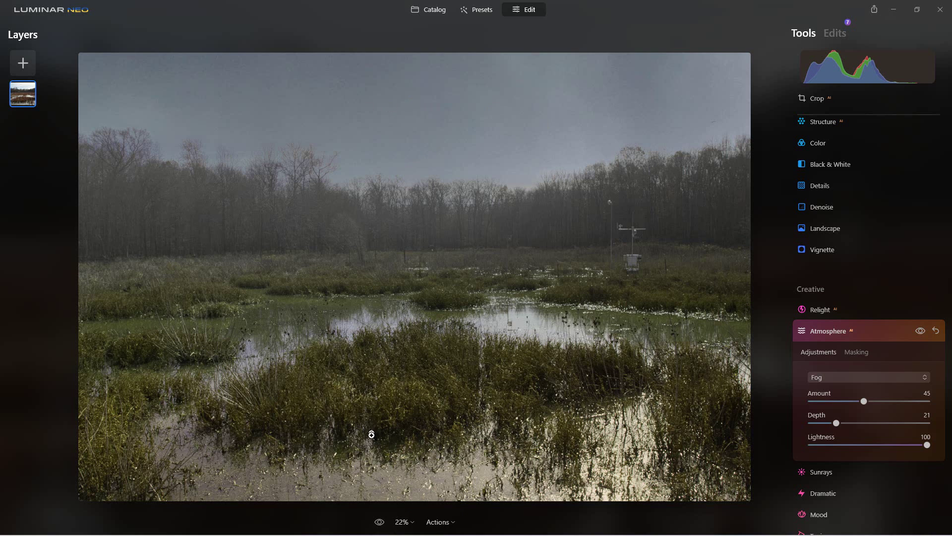
Compare the finished edit with the original photo
{"action": "left_click", "coordinate": [379, 523]}
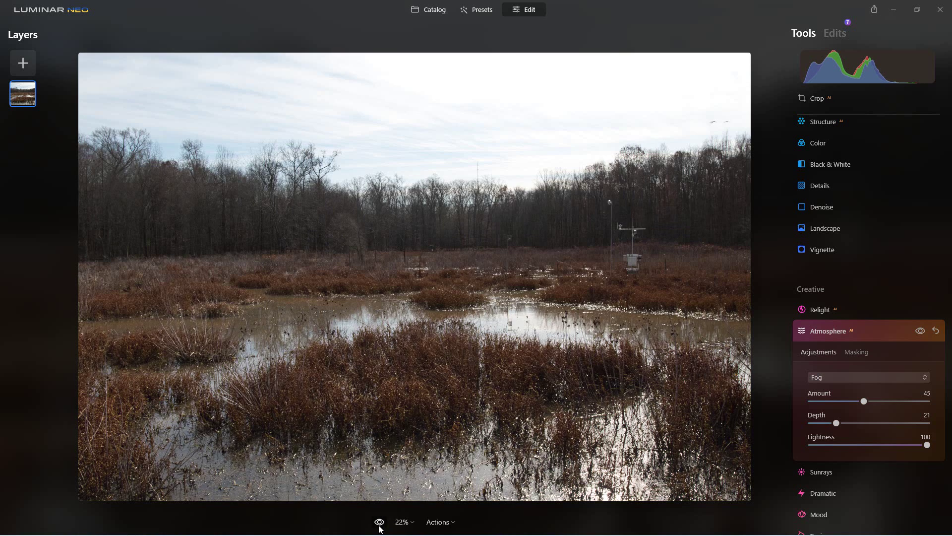
{"action": "left_click", "coordinate": [380, 525]}
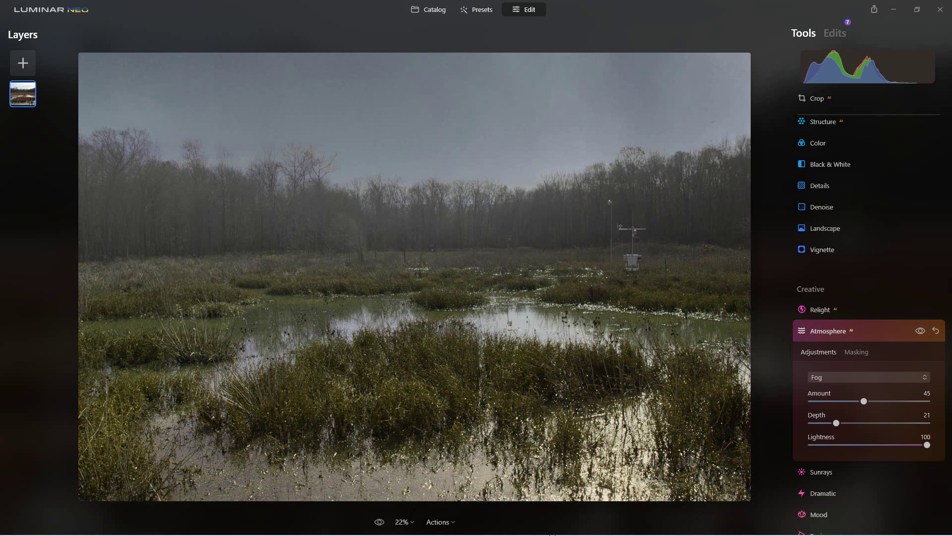
{"action": "mouse_move", "coordinate": [549, 534]}
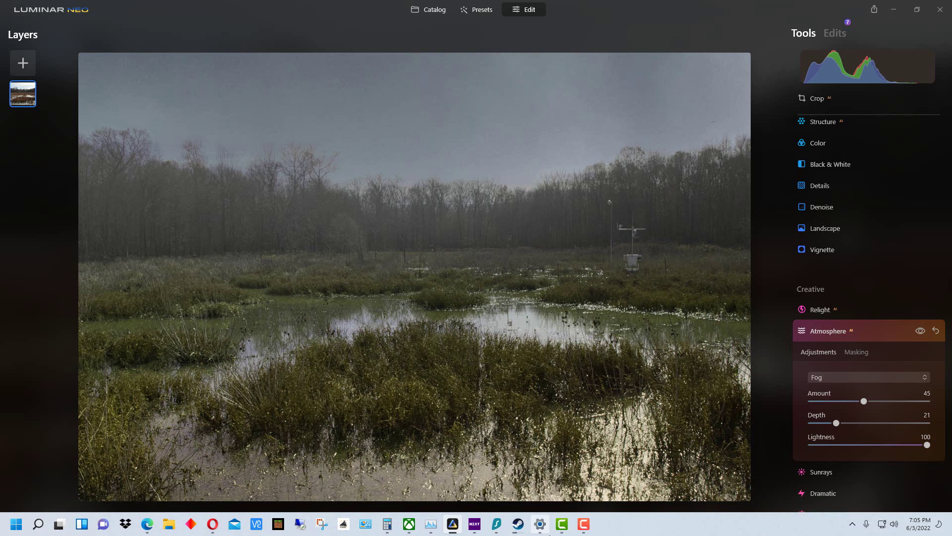